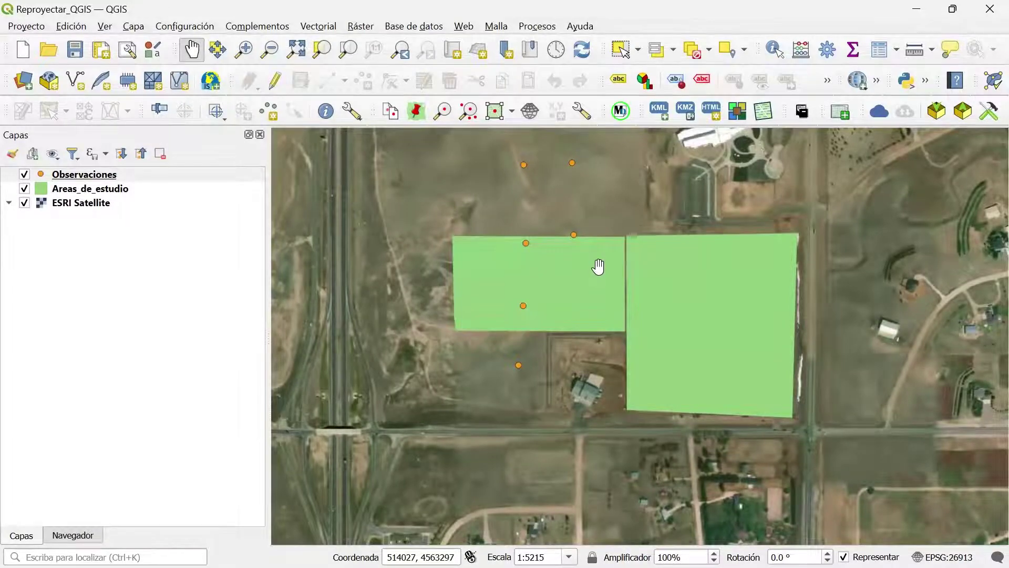
Create a new empty project and inspect its coordinate reference system settings
key("ctrl+n")
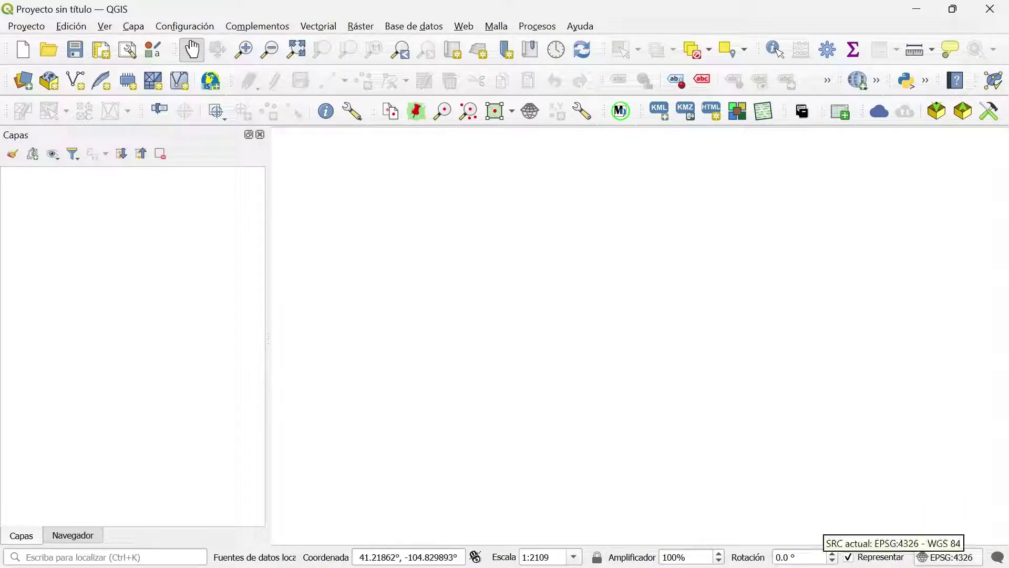
left_click(948, 557)
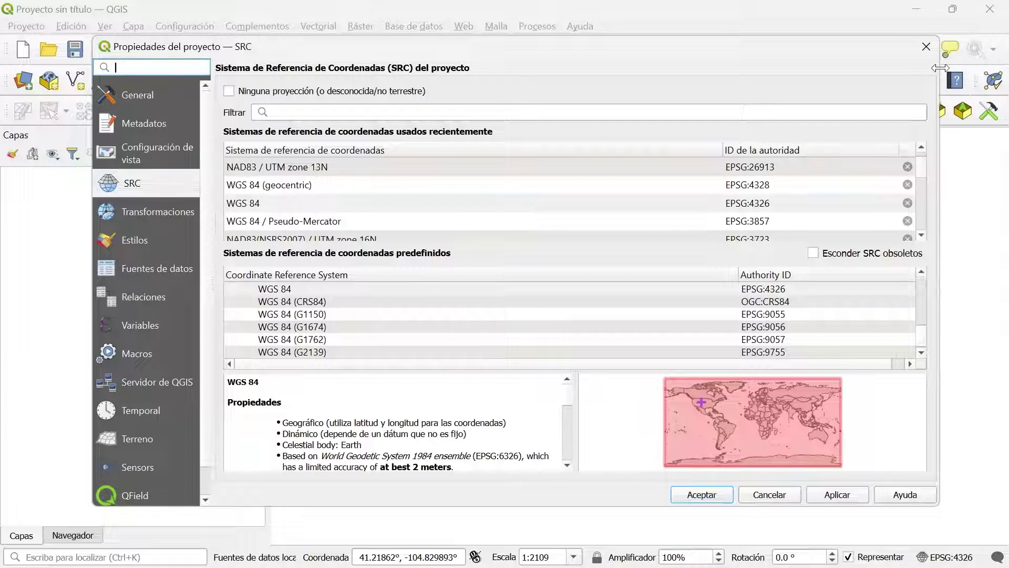
left_click(925, 47)
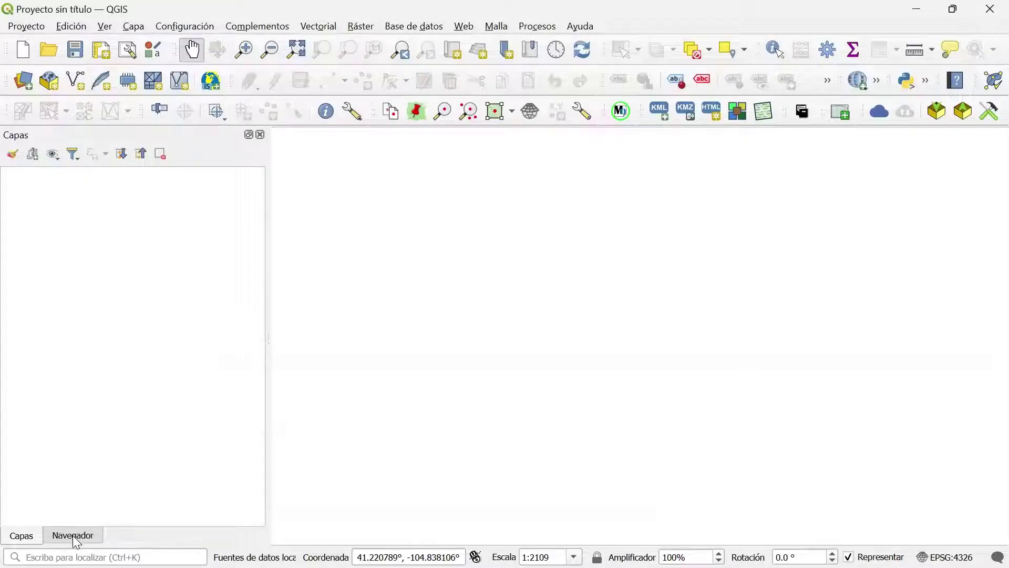
Check the coordinate reference system of Areas_de_estudio in QField_Offline.gpkg and add that layer to the project
left_click(73, 535)
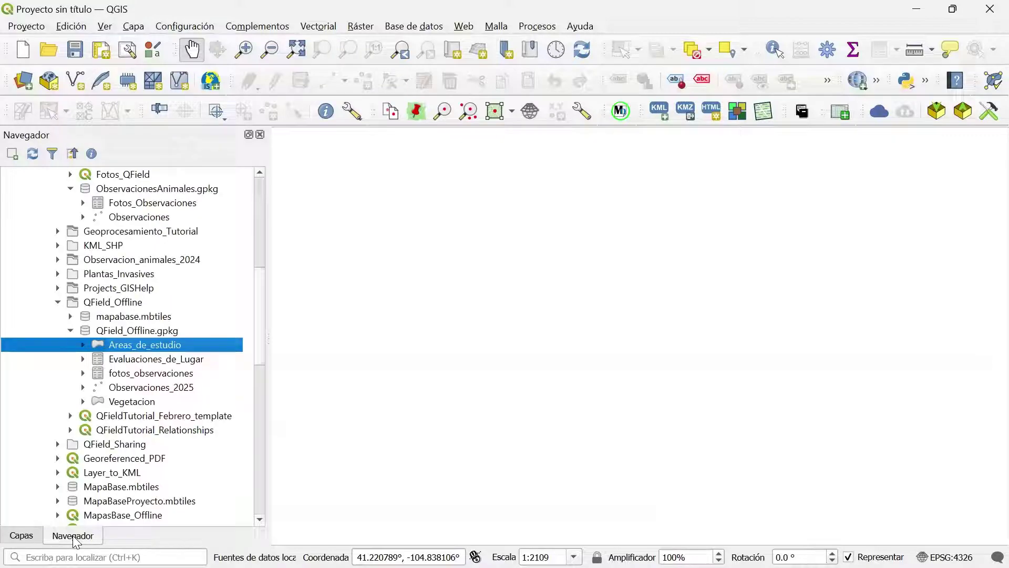
right_click(172, 345)
left_click(239, 448)
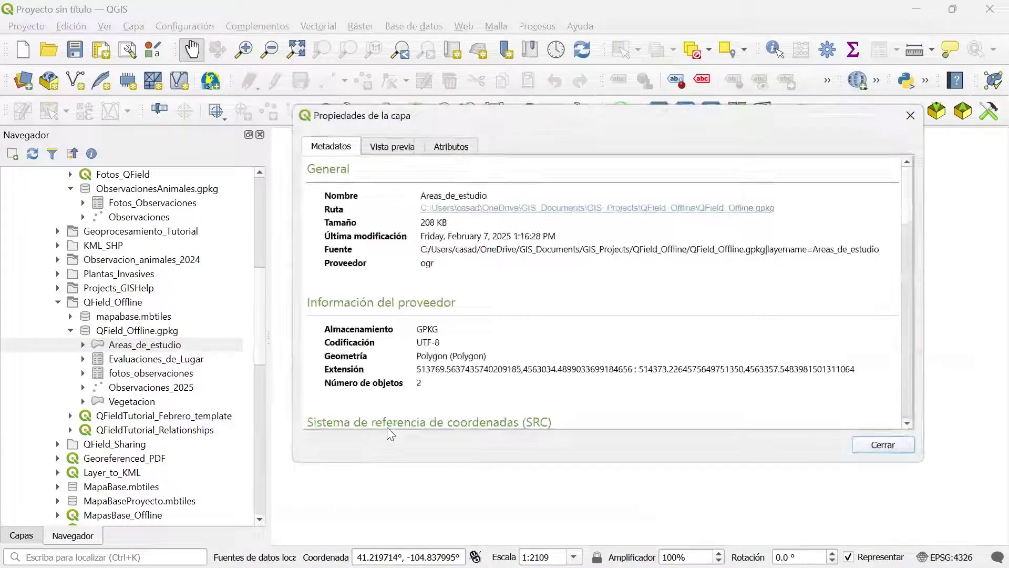
scroll(392, 421, "down", 2)
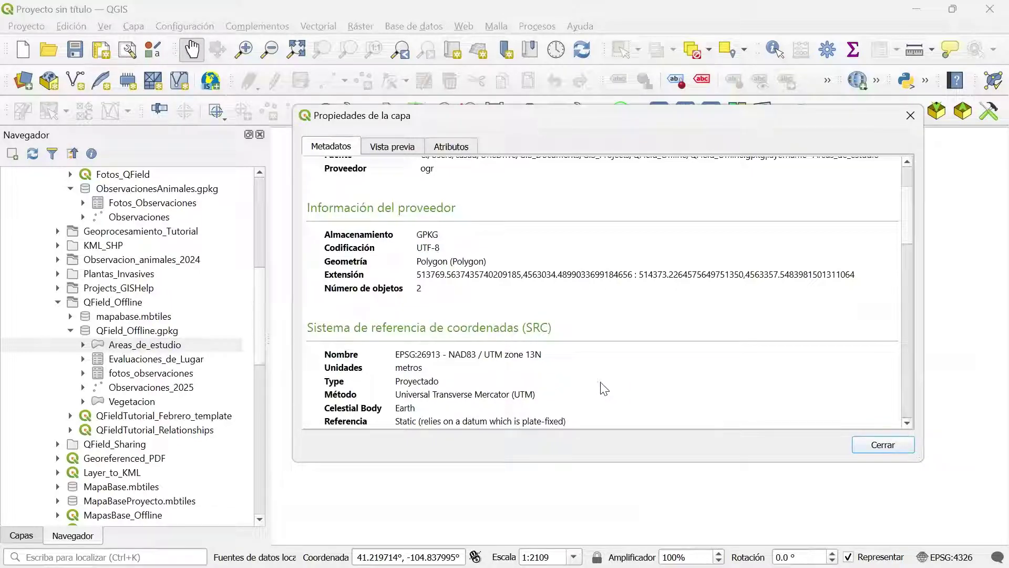
left_click(883, 444)
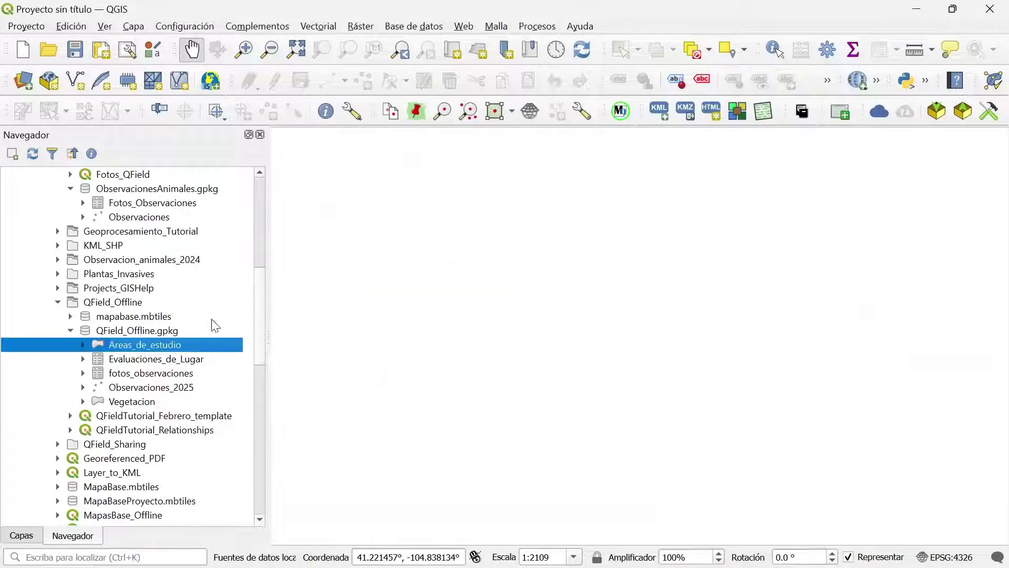
double_click(141, 345)
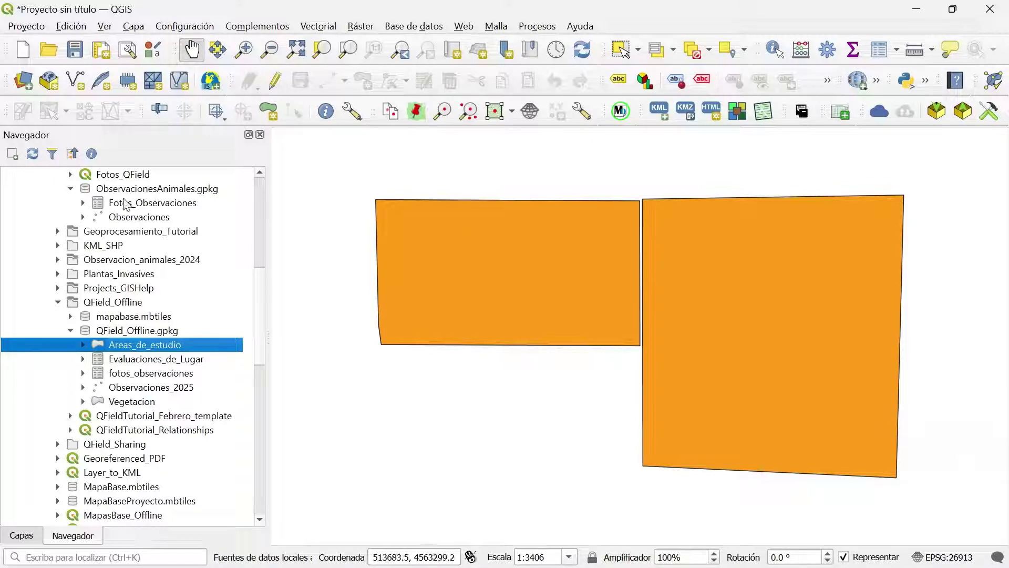
Check the coordinate reference system of Observaciones in ObservacionesAnimales.gpkg and add that layer to the project
left_click(130, 218)
right_click(131, 218)
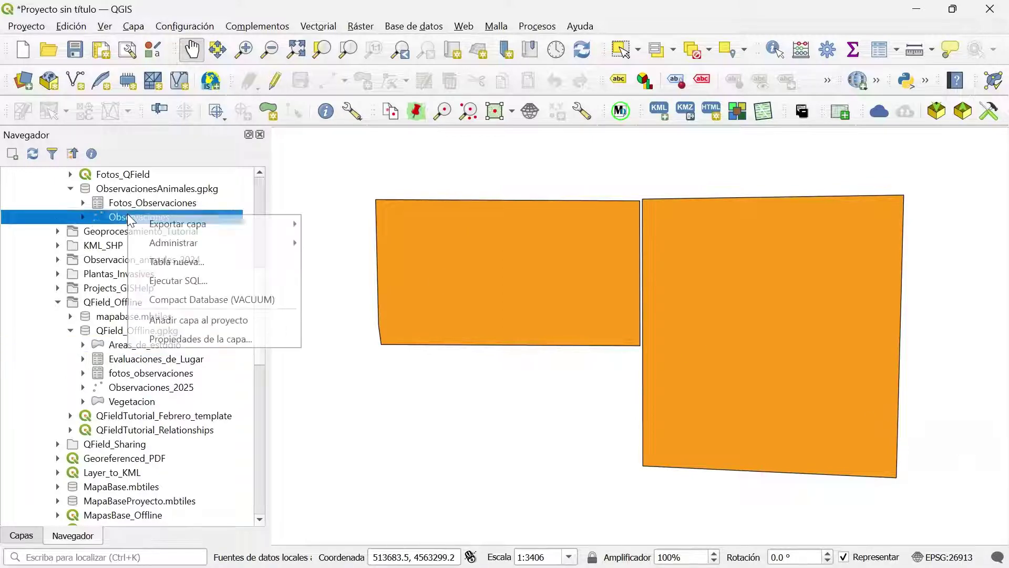
left_click(202, 339)
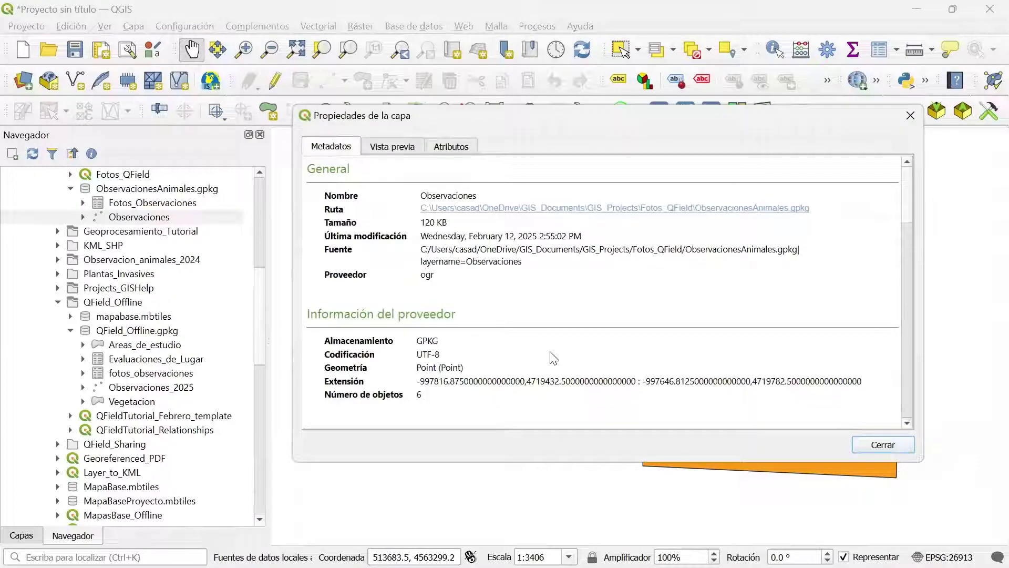
scroll(554, 358, "down", 3)
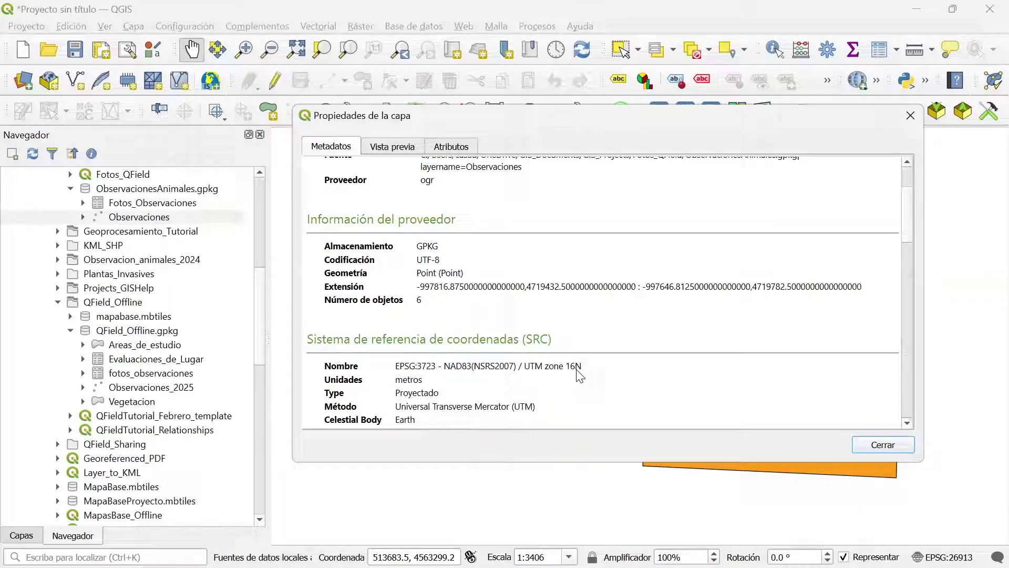
left_click(910, 116)
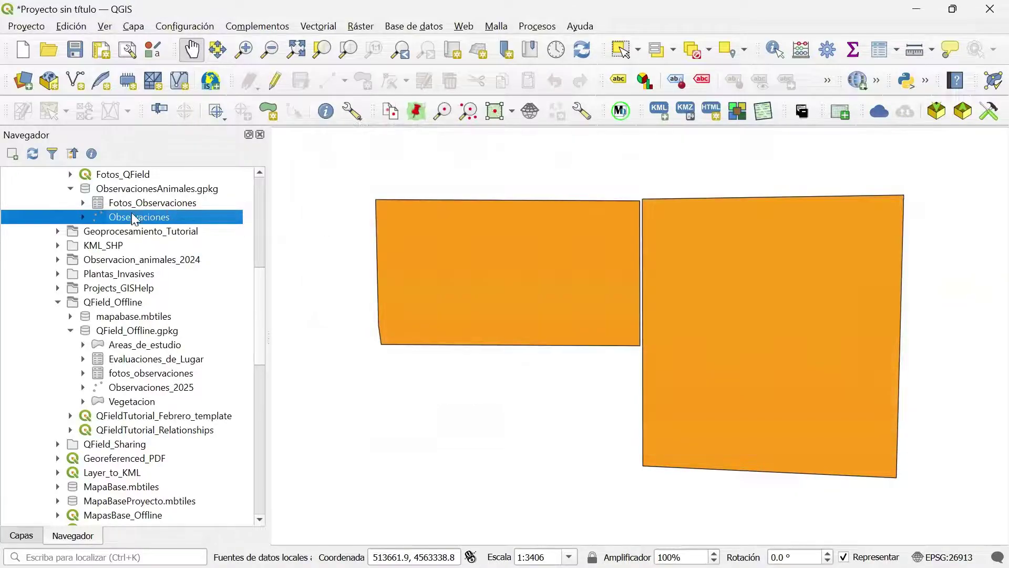
double_click(192, 217)
left_click(711, 457)
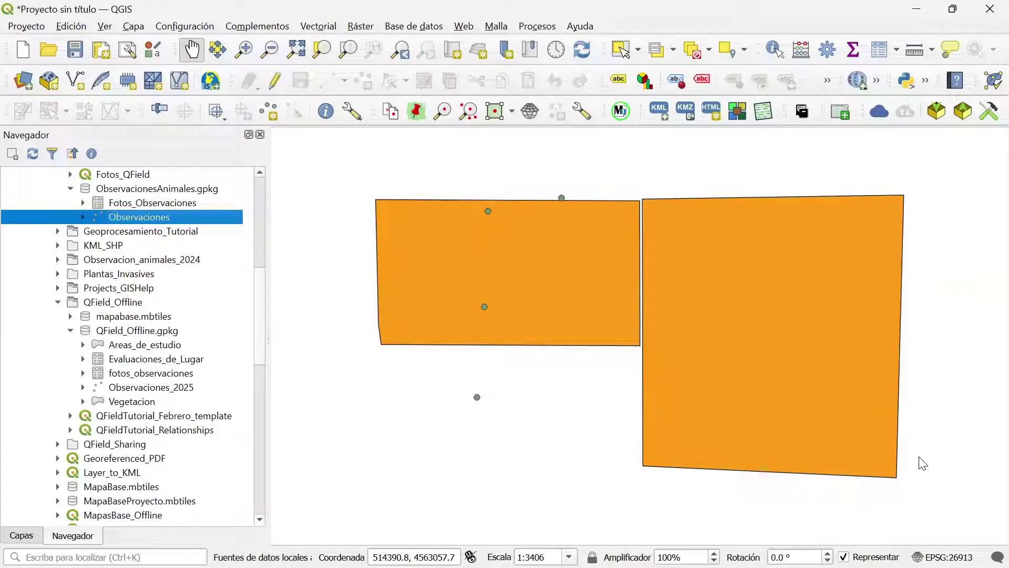
Review the Observaciones layer's details in the project's layer list and add the ESRI Satellite basemap
left_click(41, 534)
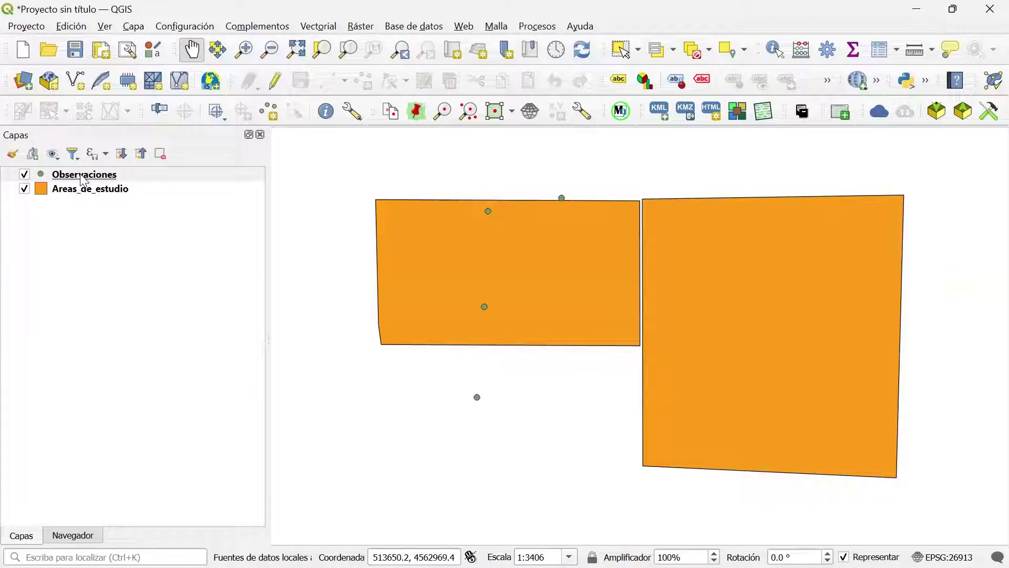
mouse_move(82, 180)
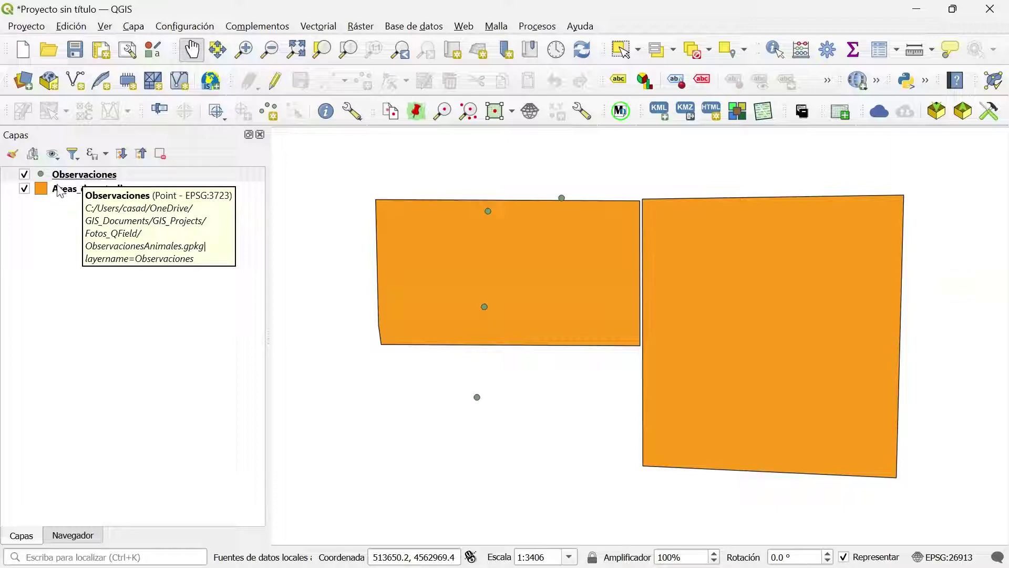
left_click(866, 84)
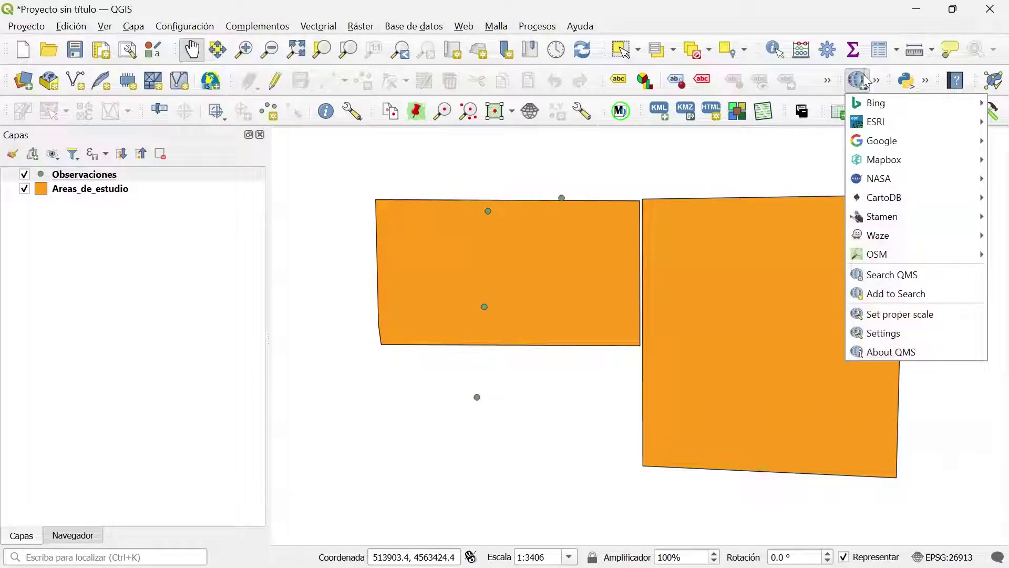
mouse_move(881, 122)
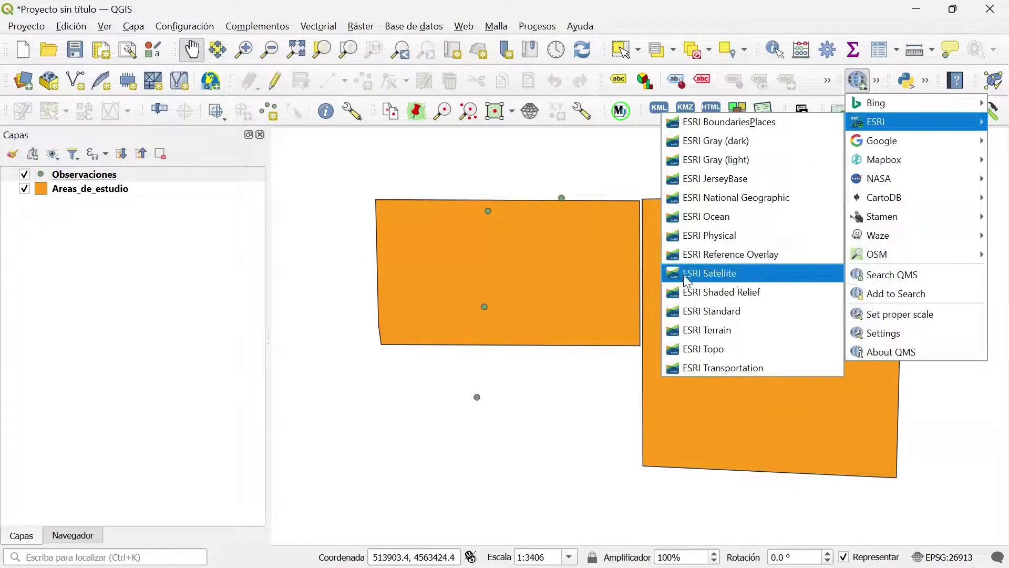
left_click(724, 277)
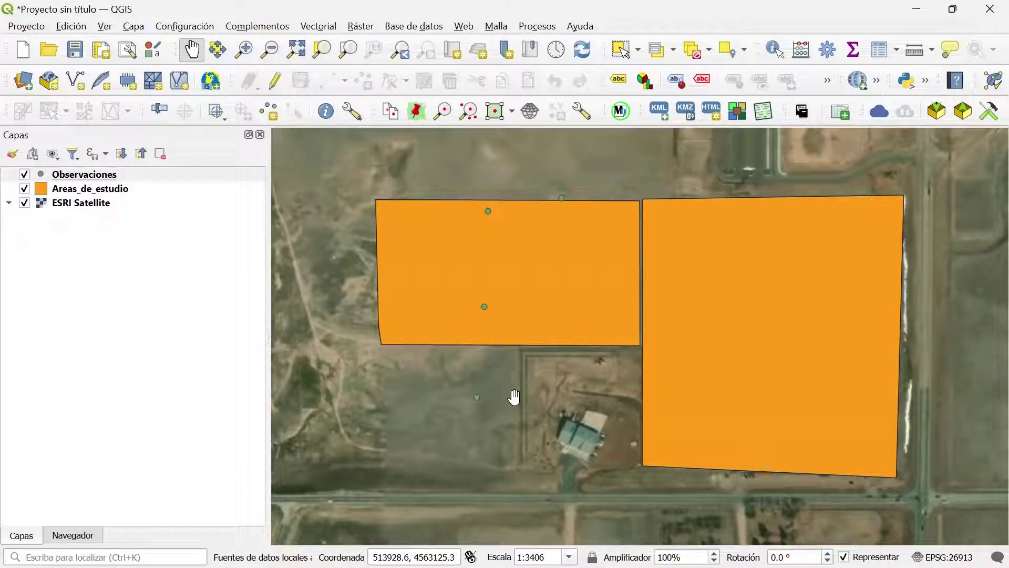
Start exporting all features of the Observaciones layer in ESRI Shapefile format
right_click(92, 179)
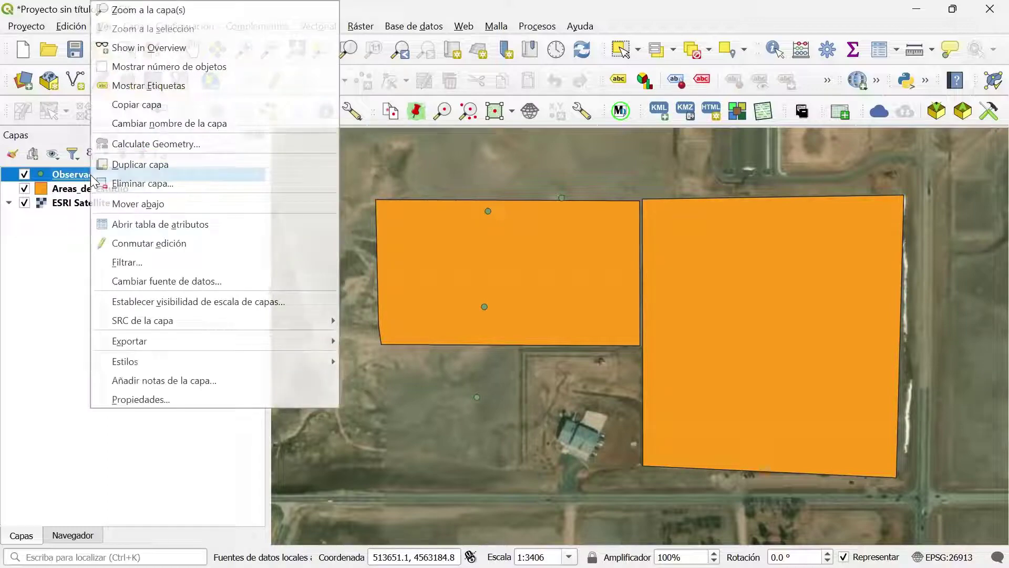
mouse_move(174, 336)
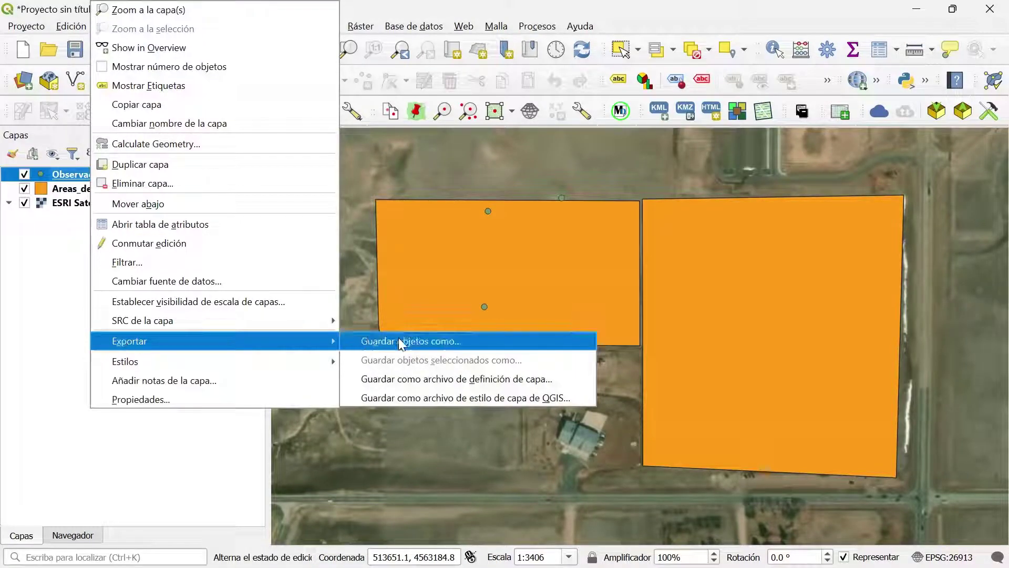
left_click(413, 343)
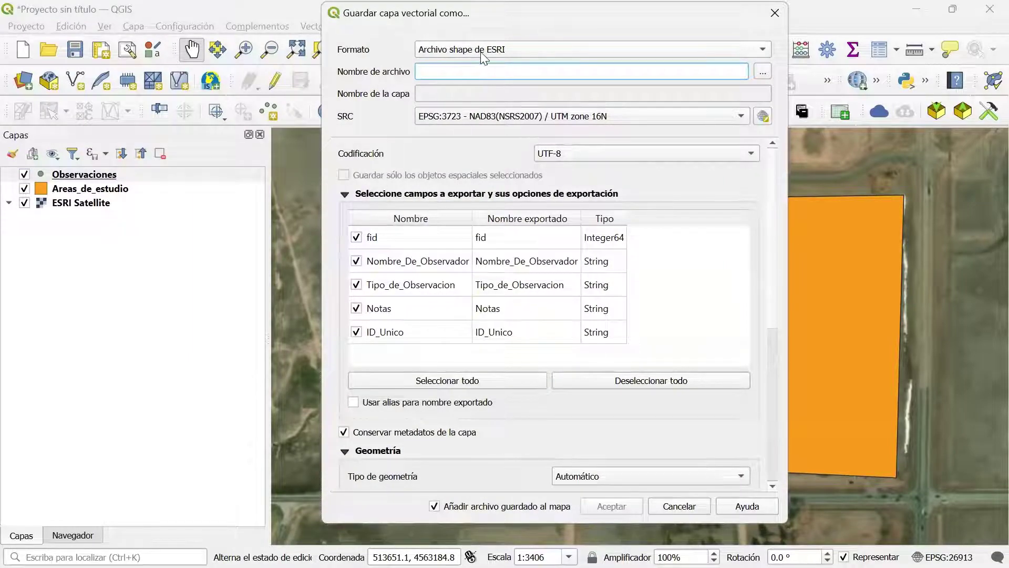
left_click(693, 49)
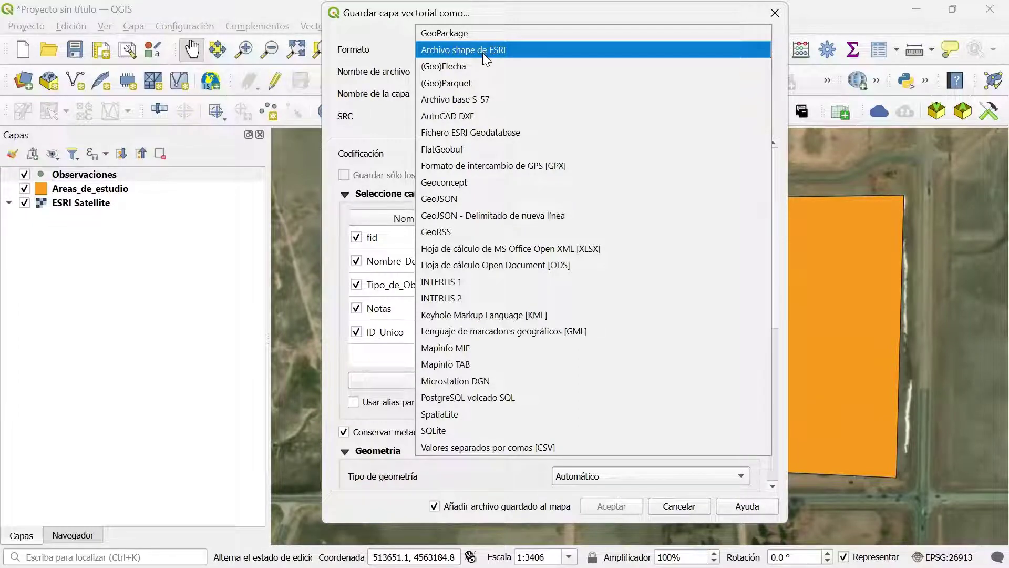
left_click(483, 53)
Set the export's output file to Capa_Proyectada in the Downloads folder
left_click(456, 71)
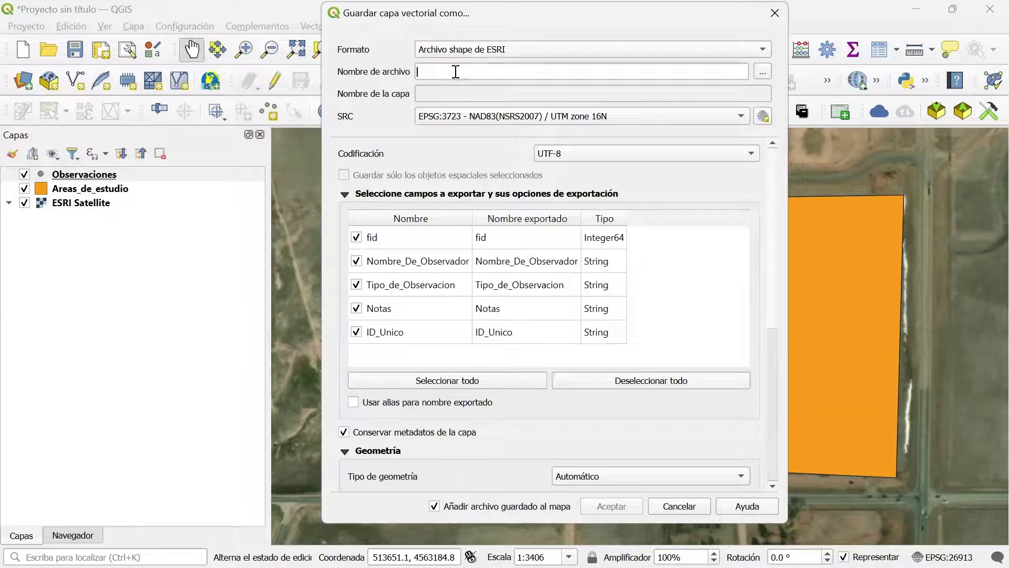
left_click(761, 73)
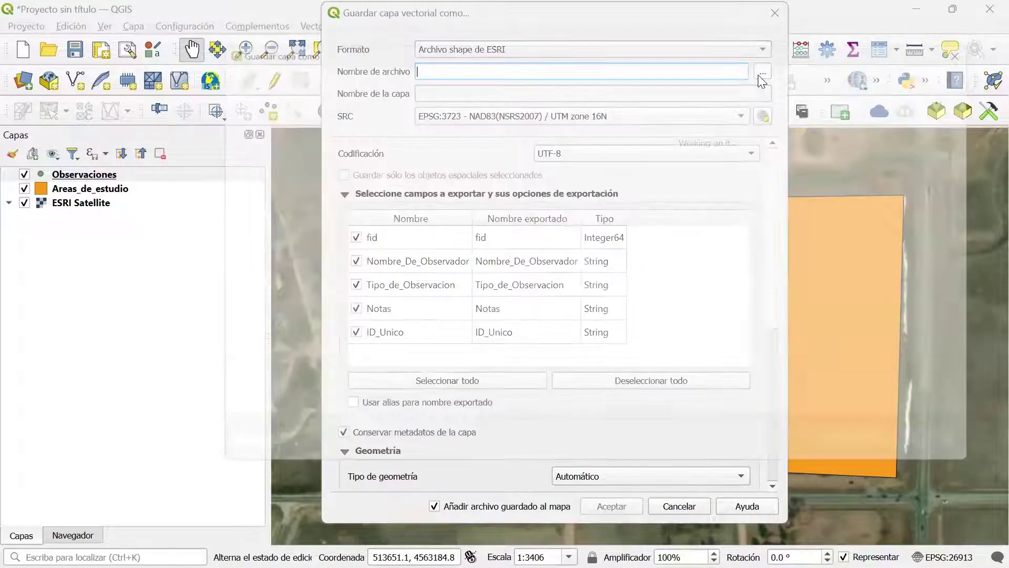
type("Proyectada")
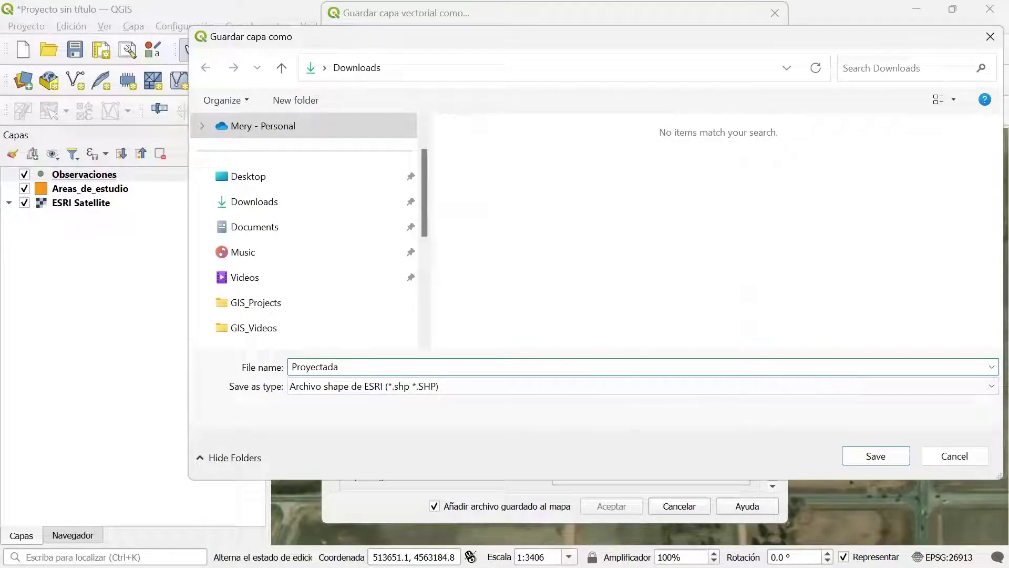
left_click(295, 367)
type("Capa_")
left_click(894, 458)
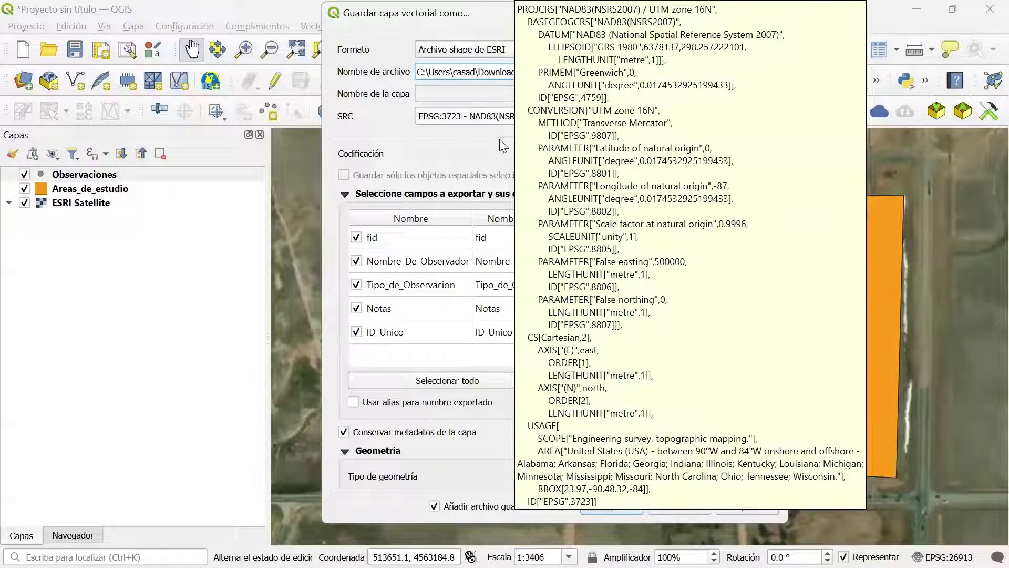
left_click(763, 115)
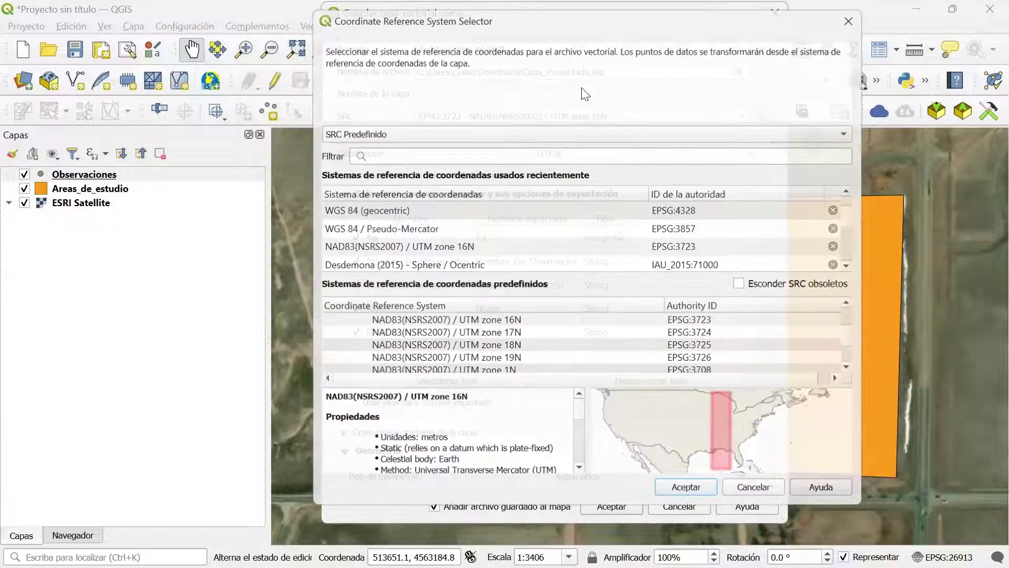
key("Escape")
left_click(743, 115)
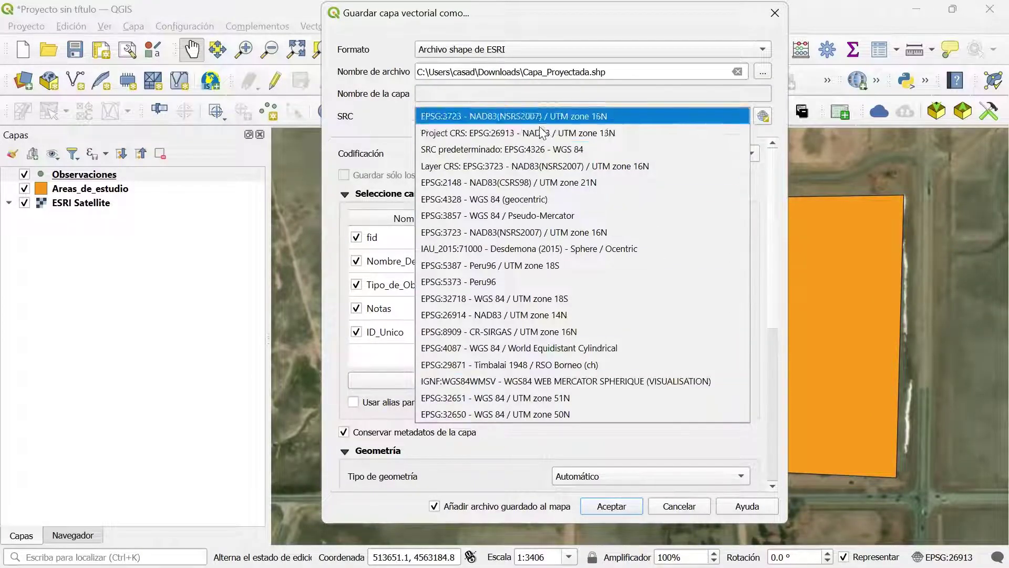
left_click(761, 115)
Filter the coordinate systems by NAD83, compare the UTM zones and set the export's system to EPSG:26913 - NAD83 / UTM zone 13N
left_click(761, 115)
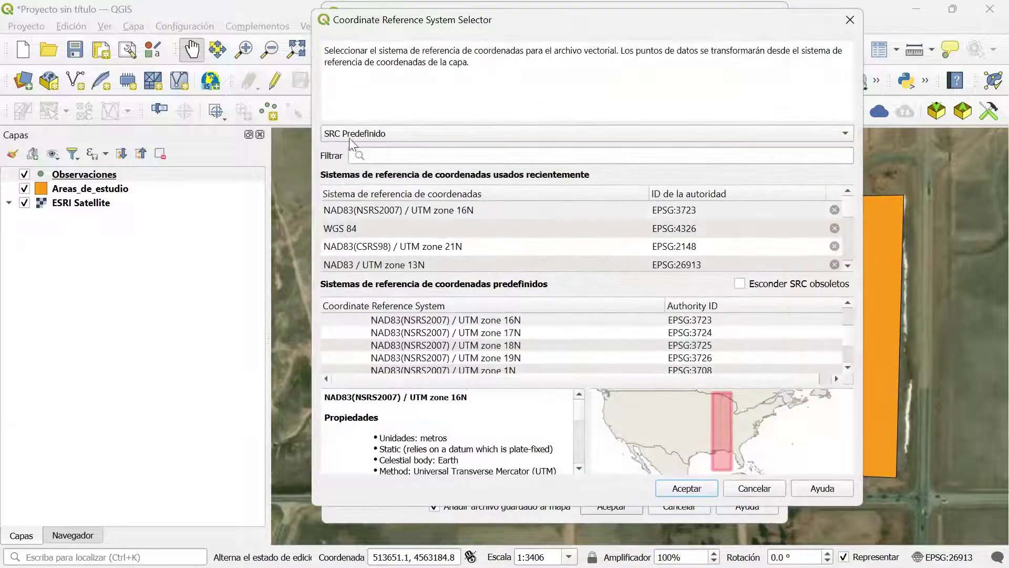
left_click(399, 156)
type("NAD83")
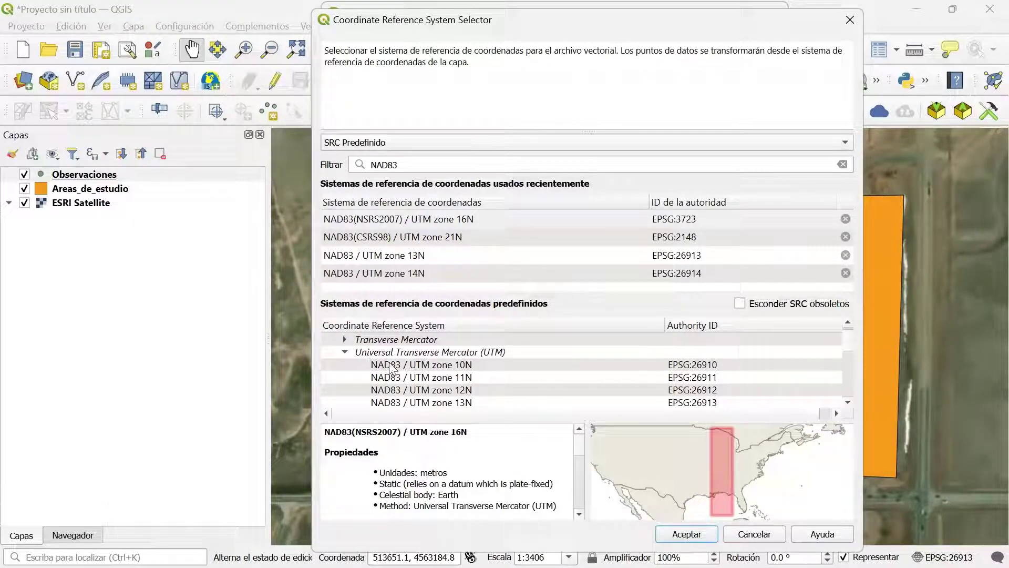
left_click(421, 366)
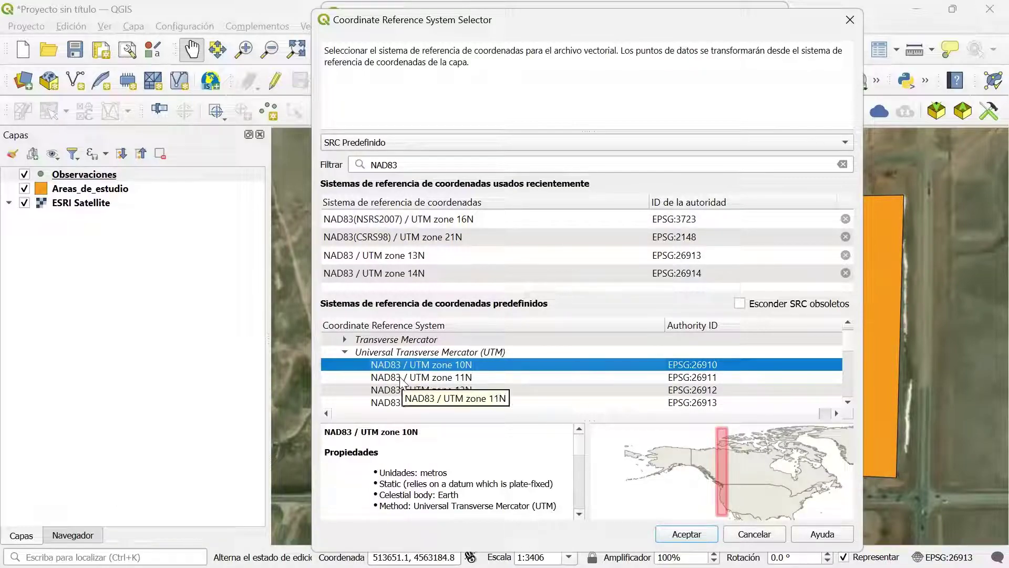
left_click(404, 377)
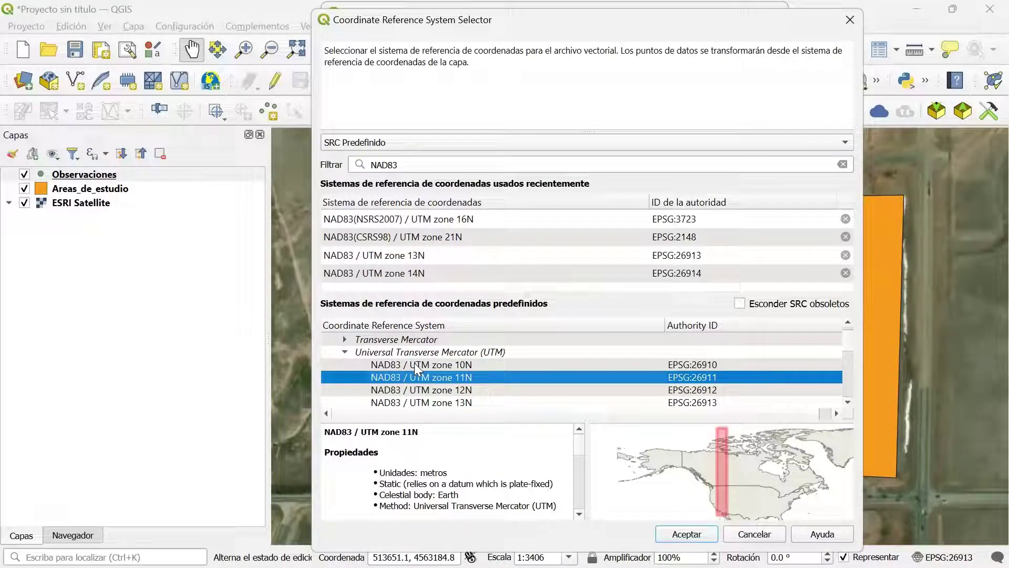
left_click(418, 365)
left_click(423, 378)
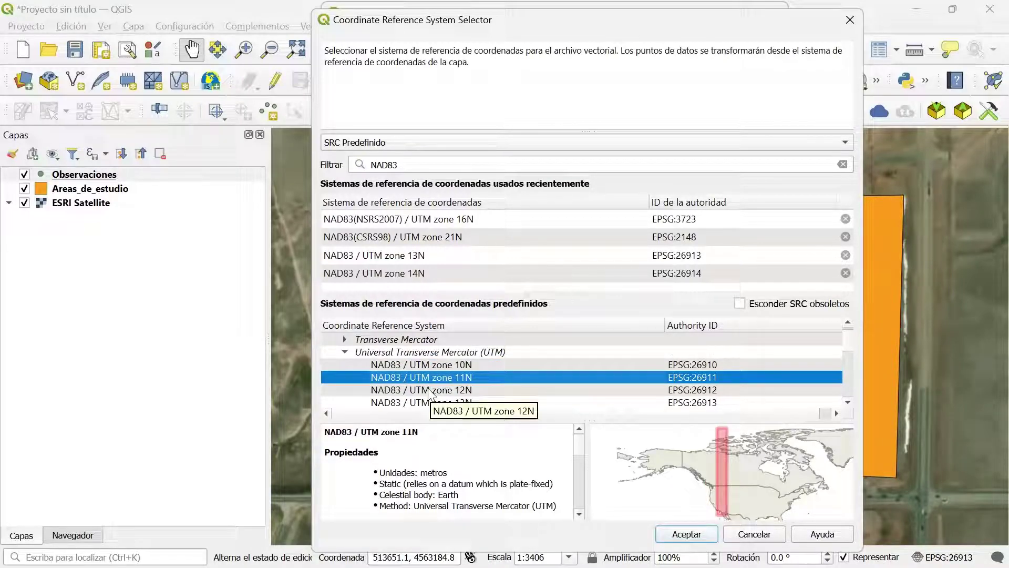
left_click(429, 390)
left_click(463, 405)
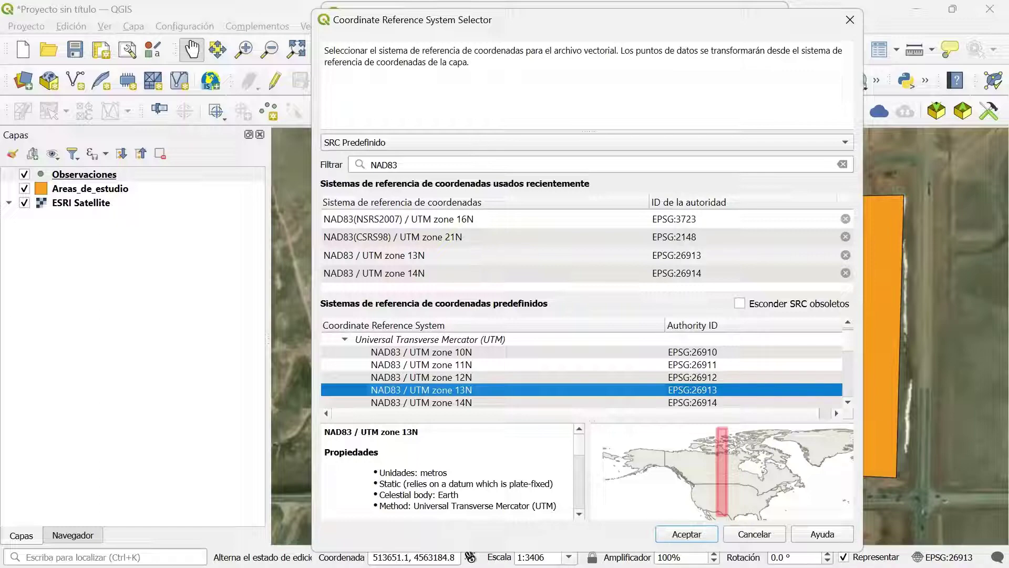
left_click(686, 534)
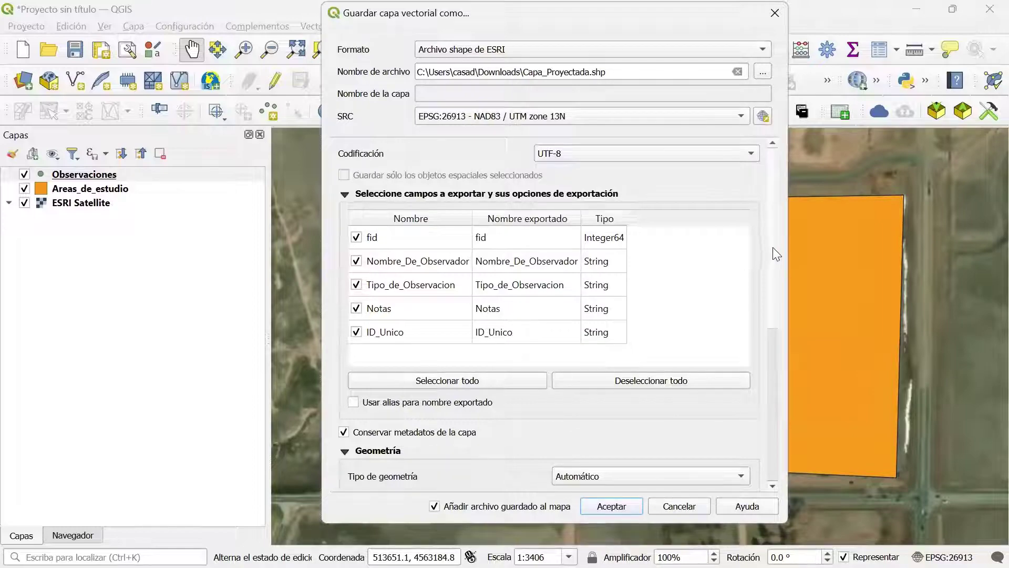
Set the export's geometry type to Punto and export the layer, adding the saved file to the map
scroll(773, 248, "down", 5)
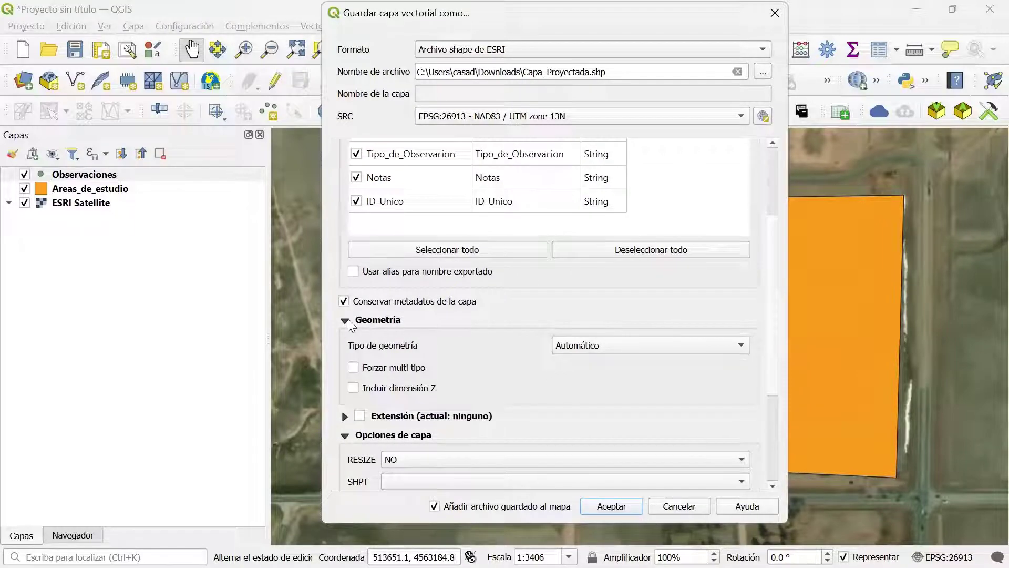
left_click(619, 347)
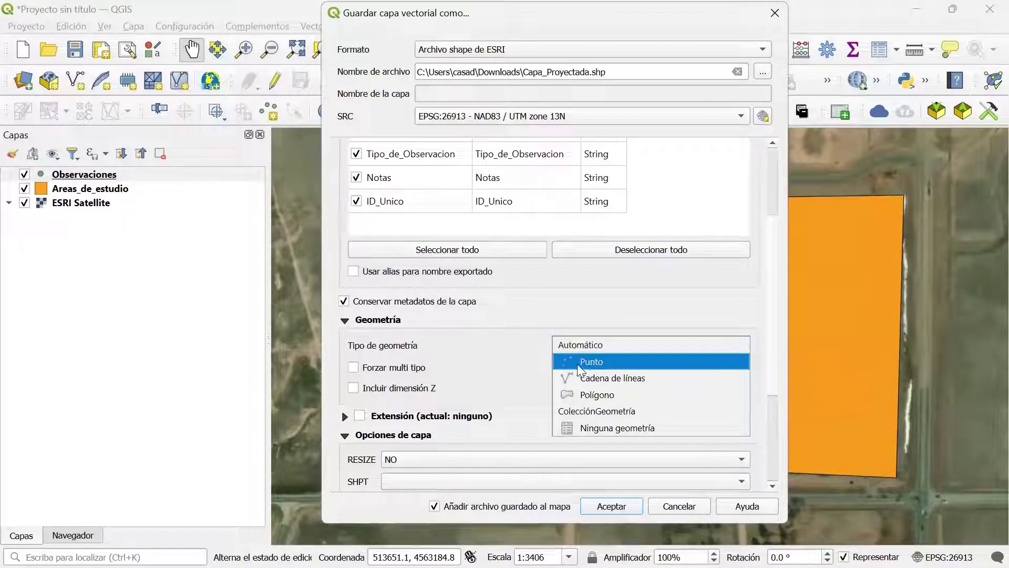
left_click(602, 364)
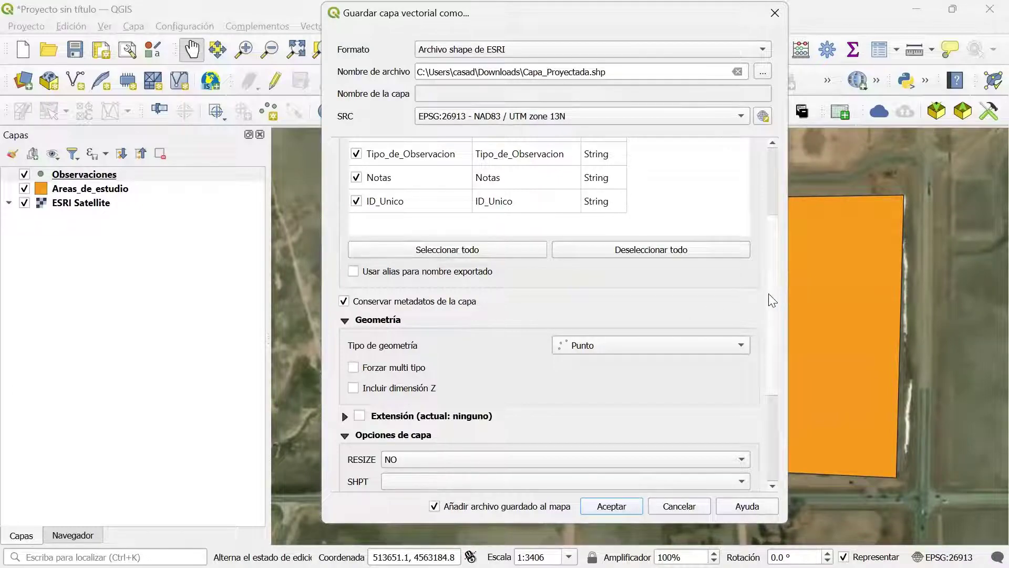
left_click_drag(772, 301, 768, 348)
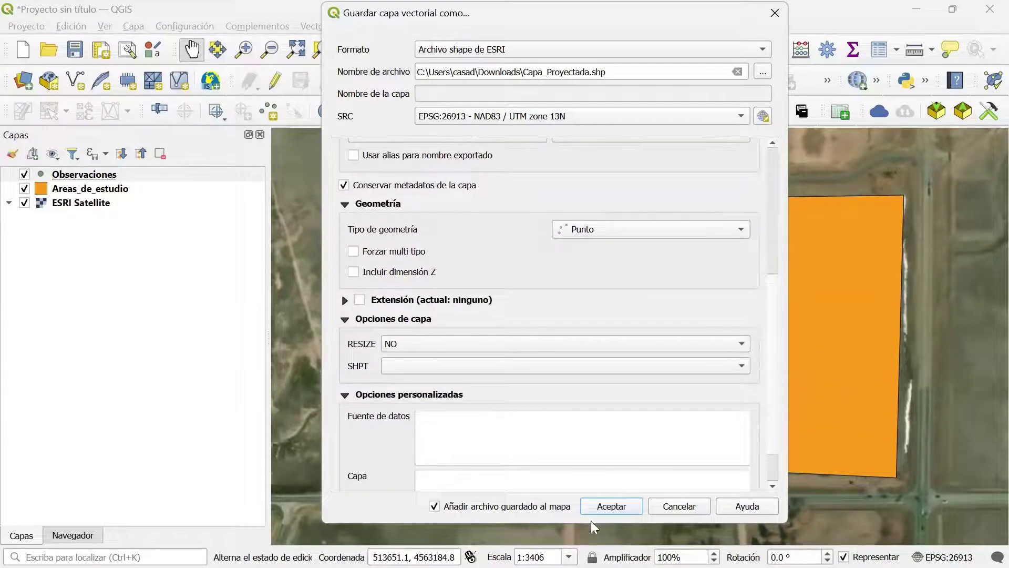
left_click(604, 506)
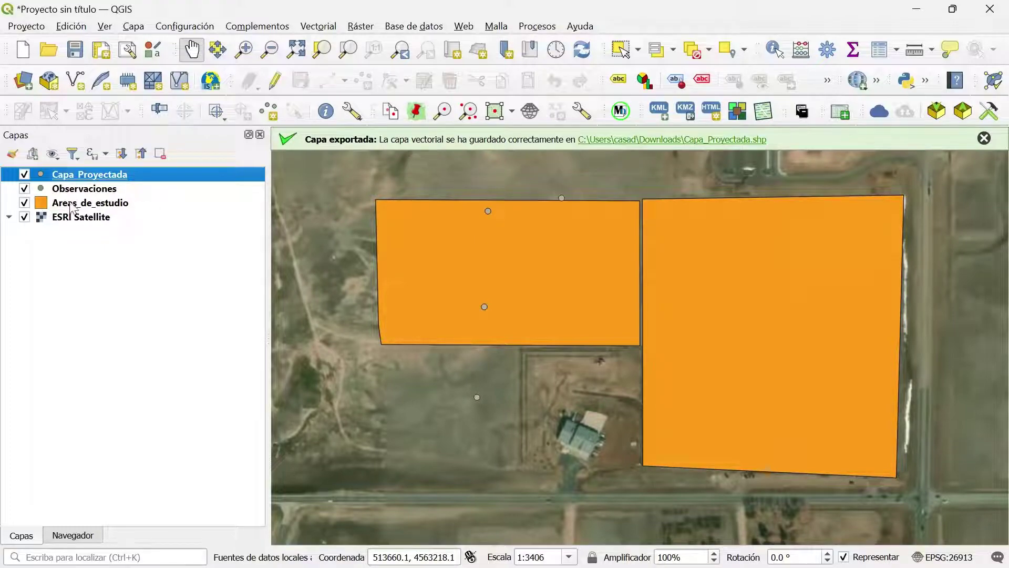
Check the coordinate reference system of the Capa_Proyectada layer in its properties information
mouse_move(63, 207)
mouse_move(105, 179)
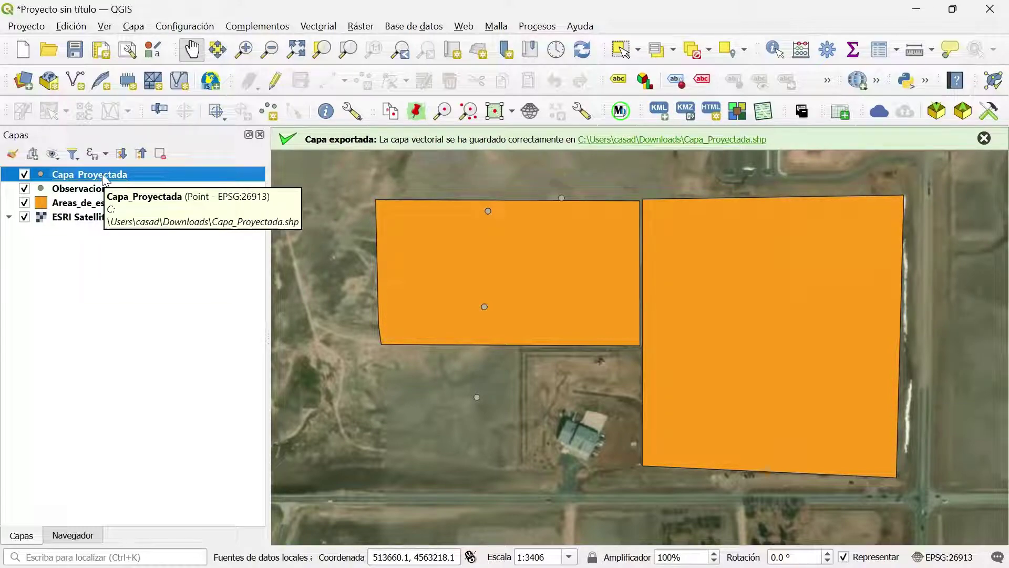
right_click(105, 178)
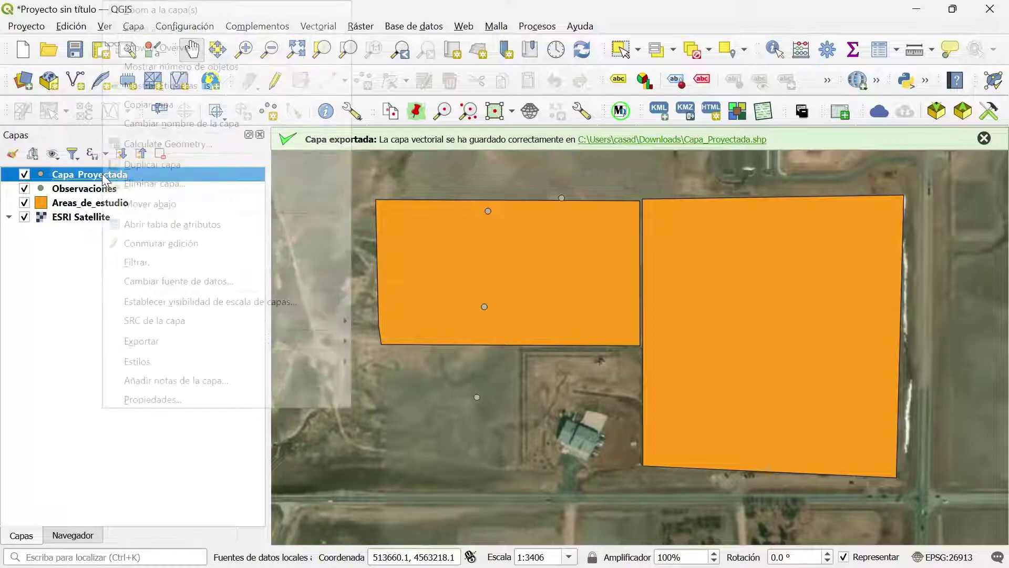
left_click(152, 401)
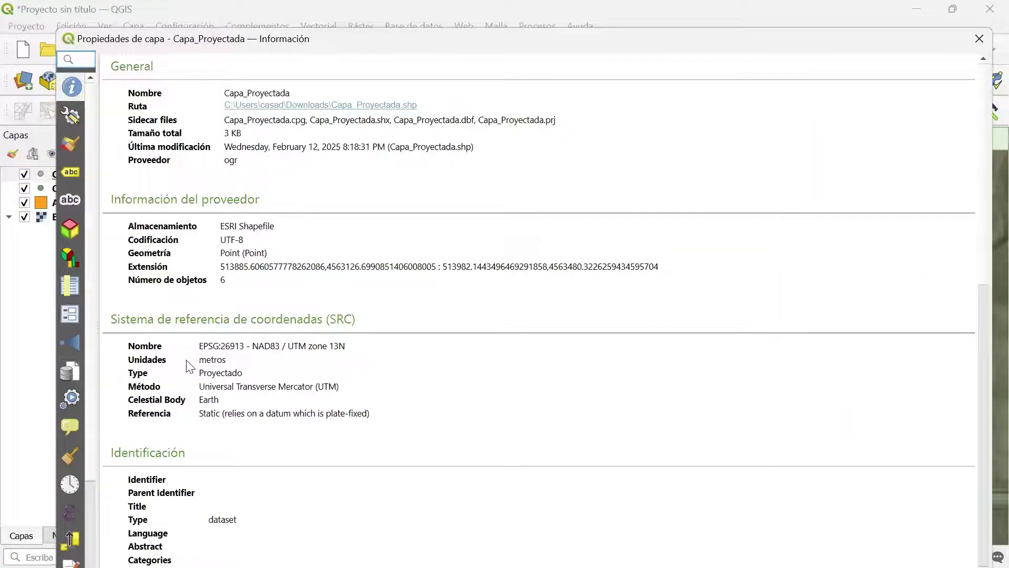
left_click_drag(200, 347, 344, 347)
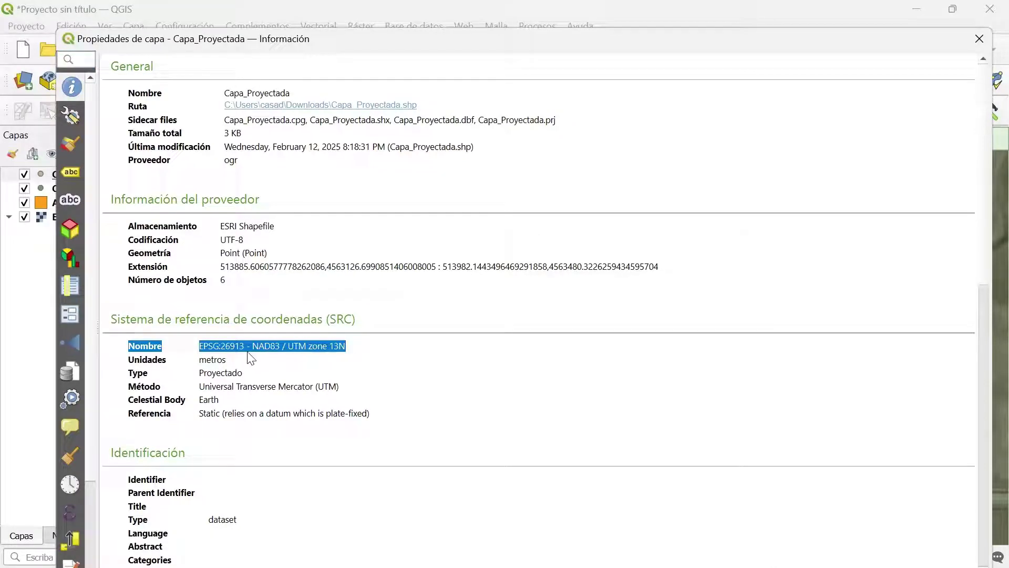
left_click(979, 40)
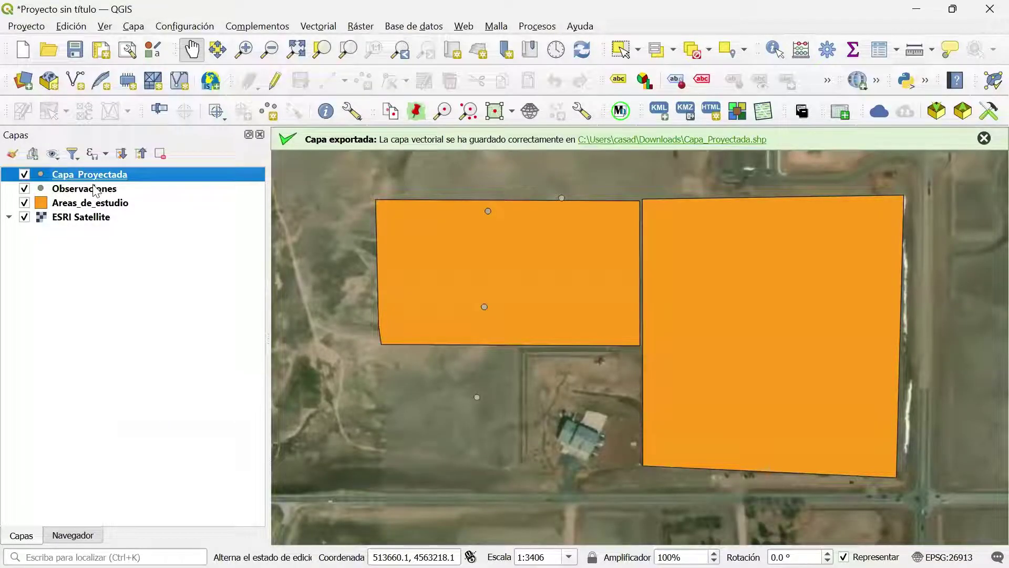
Remove the original Observaciones layer from the project and dismiss the export notification
right_click(93, 191)
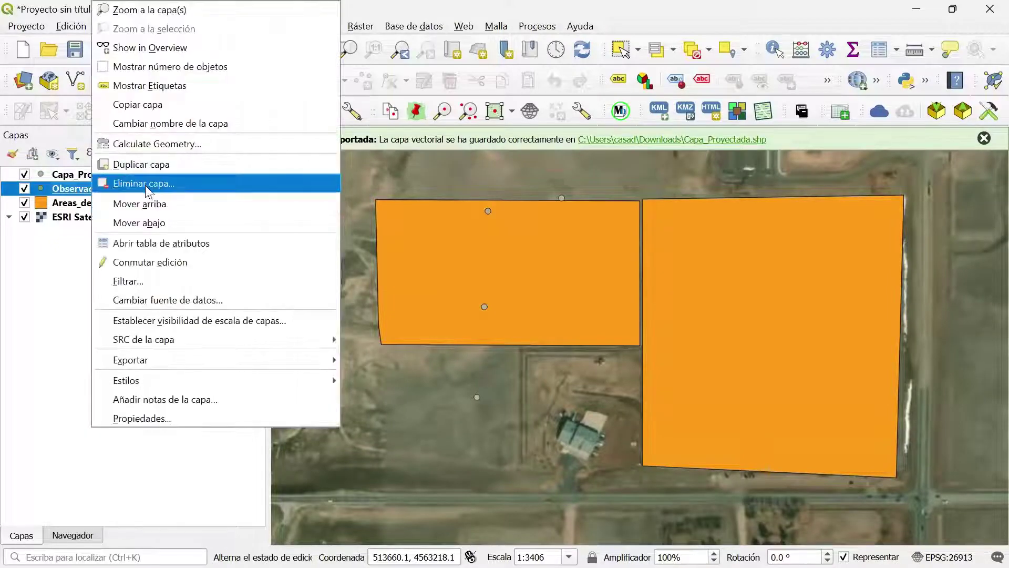
left_click(140, 182)
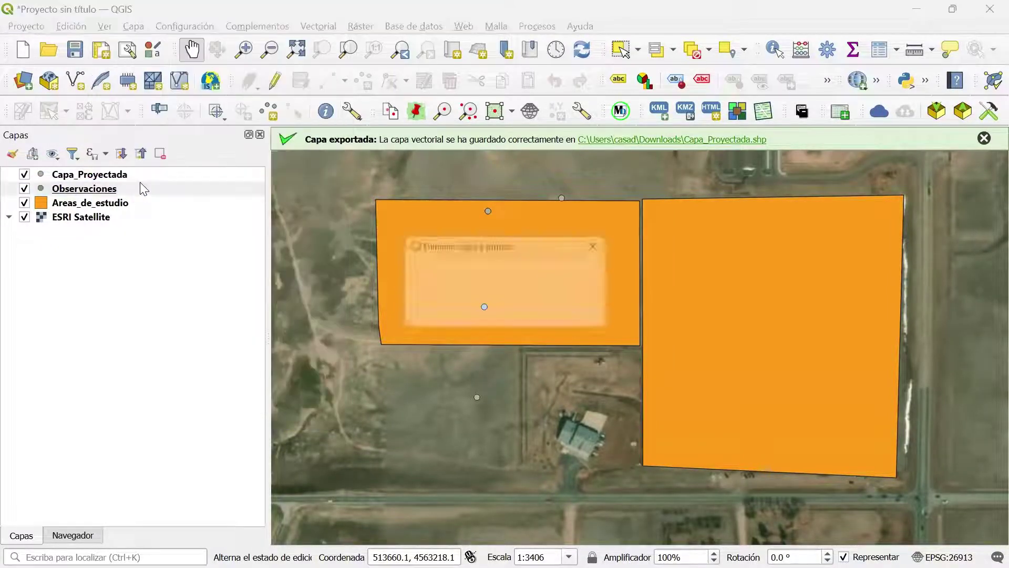
left_click(501, 316)
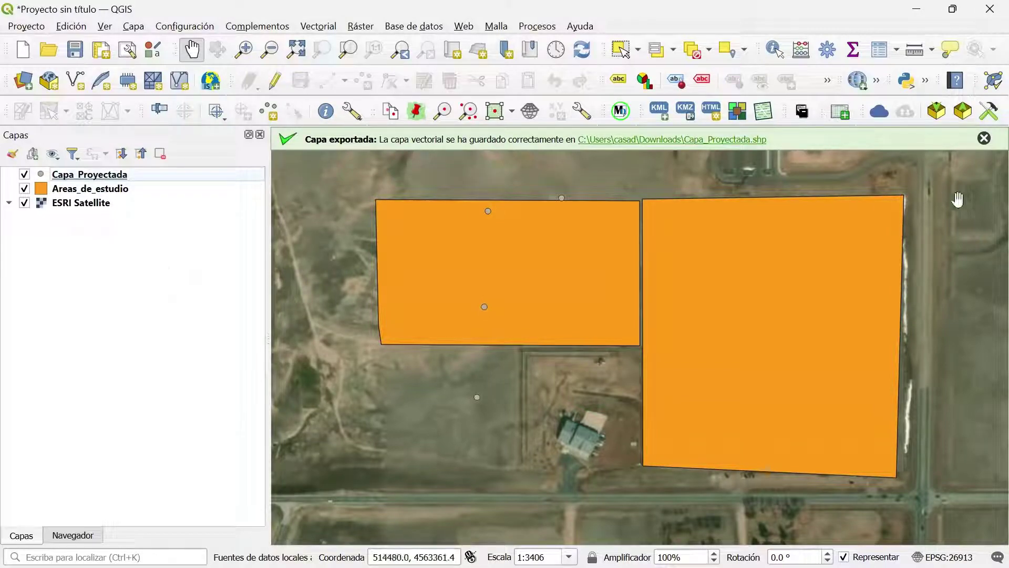
left_click(984, 139)
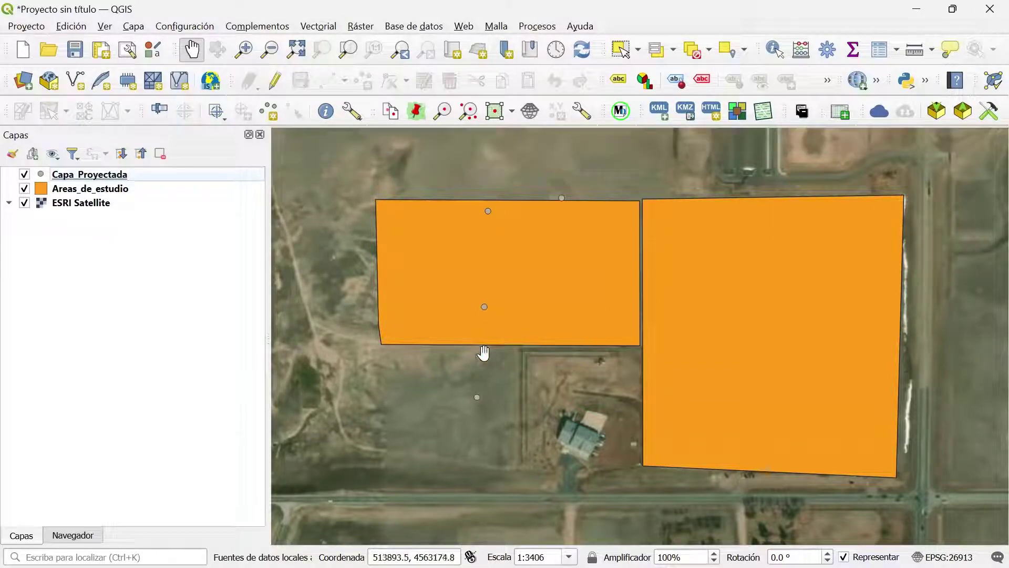